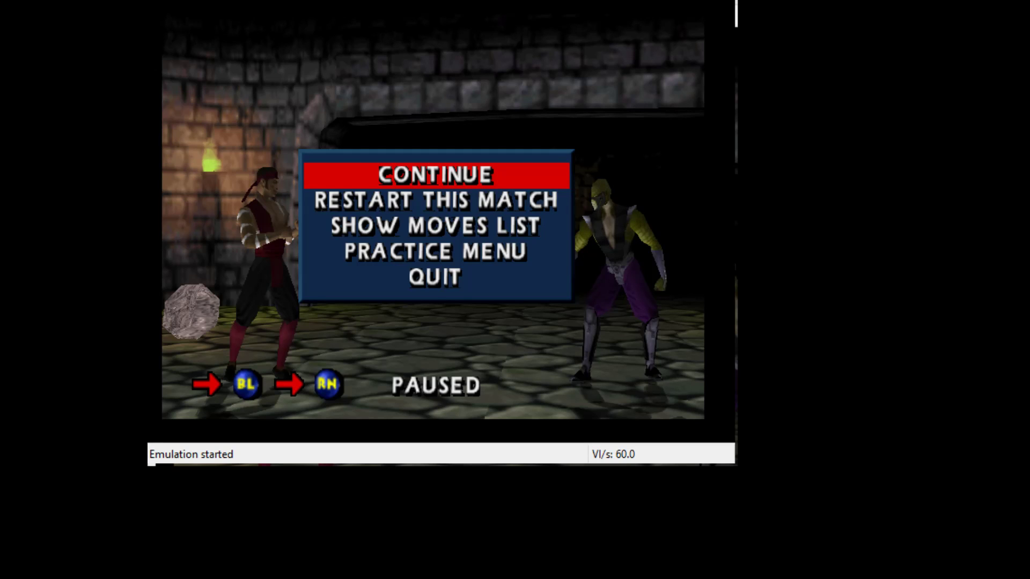
Step: Leave the pause screen by choosing Continue to return to the practice match
key("Down")
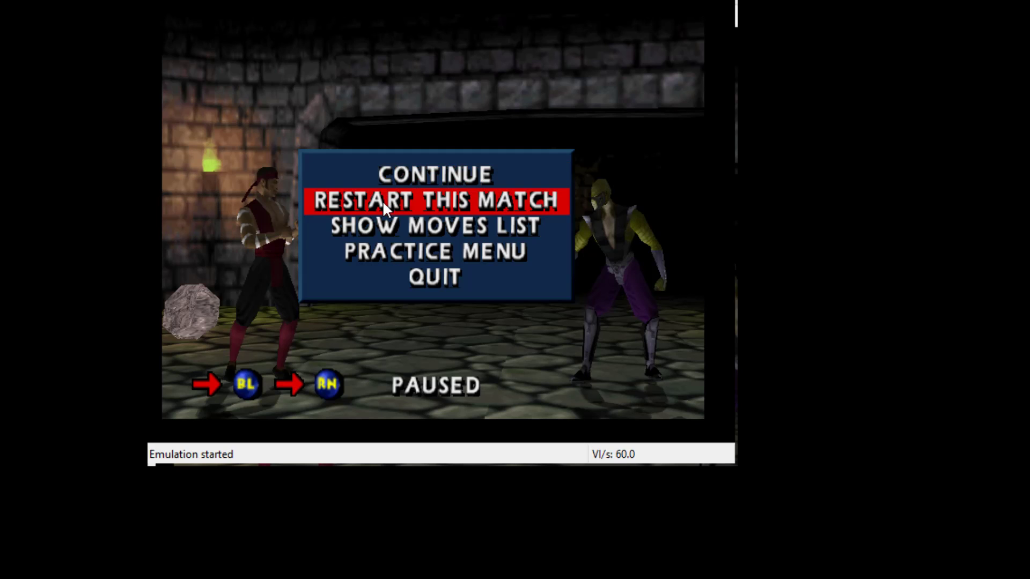
key("Up")
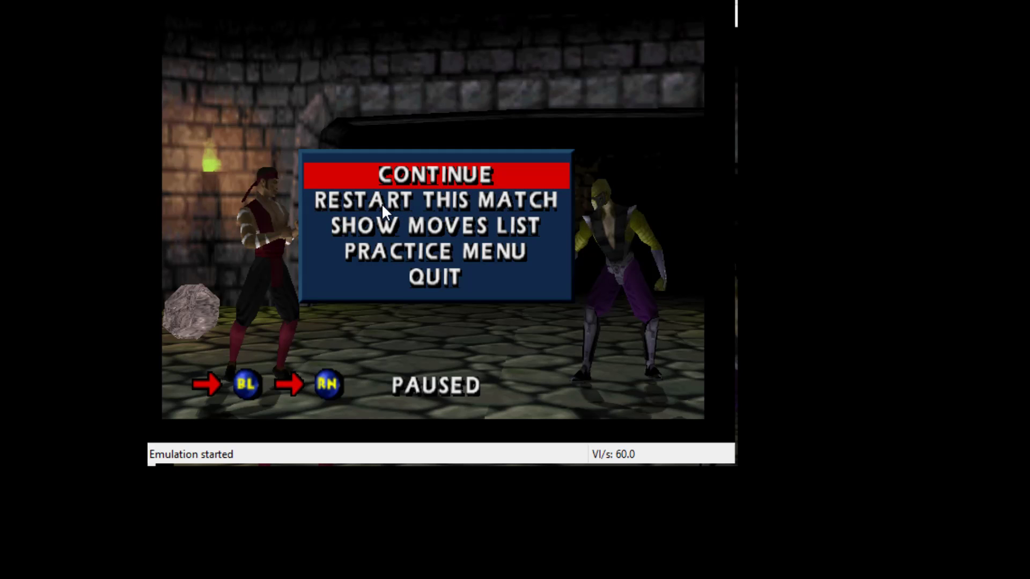
key("Return")
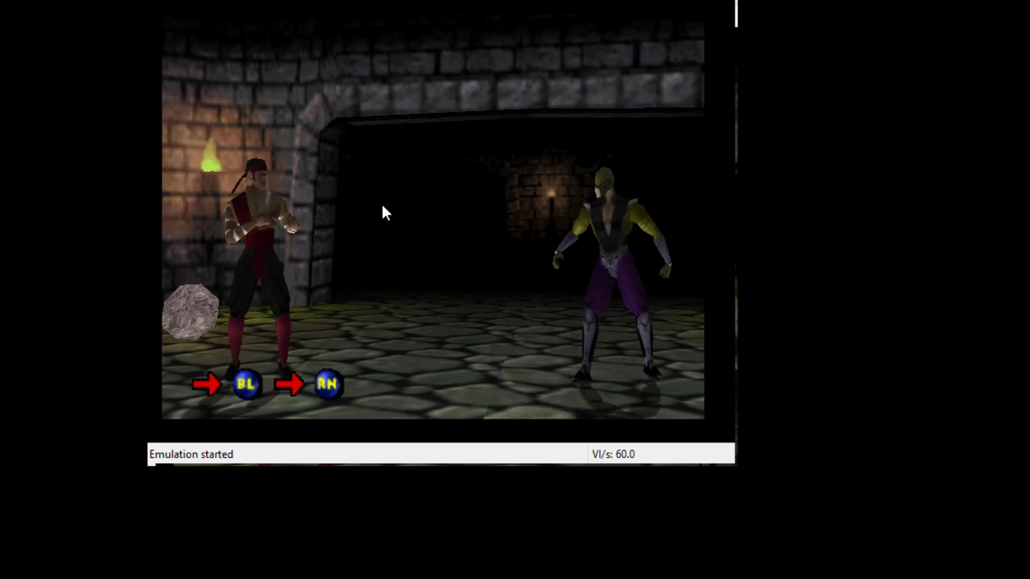
Step: Test all four movement directions in turn: up, down, back and forward
key("Up")
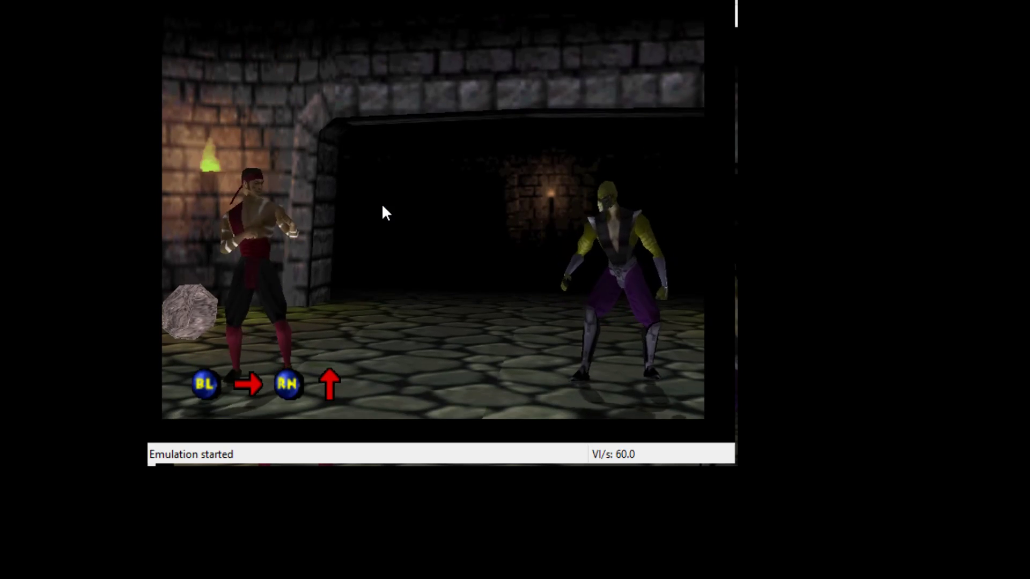
key("Down")
key("Left")
key("Right")
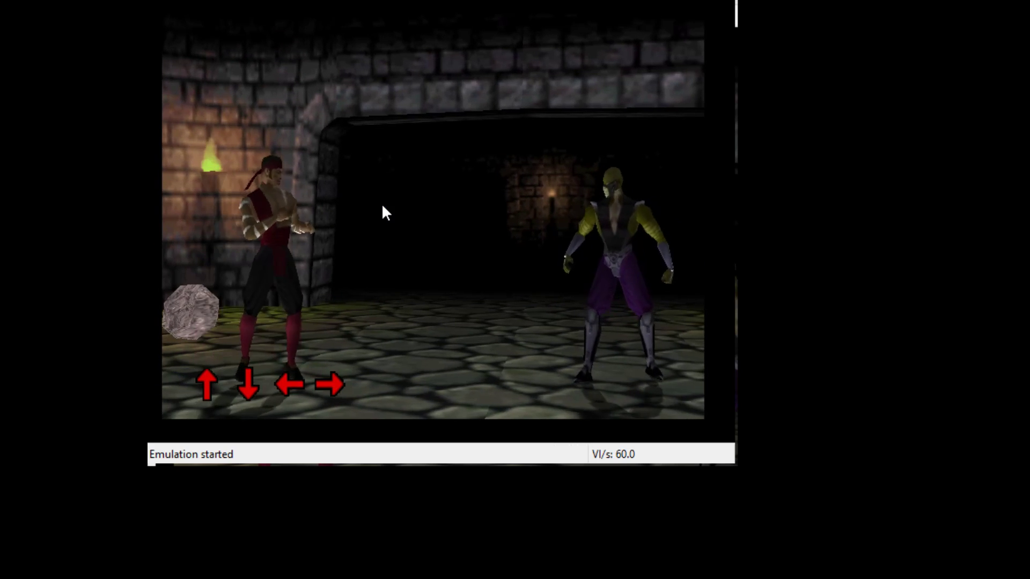
Step: Test the attack controls with a high punch, a low punch, three high kicks and repeated low kicks
key("i")
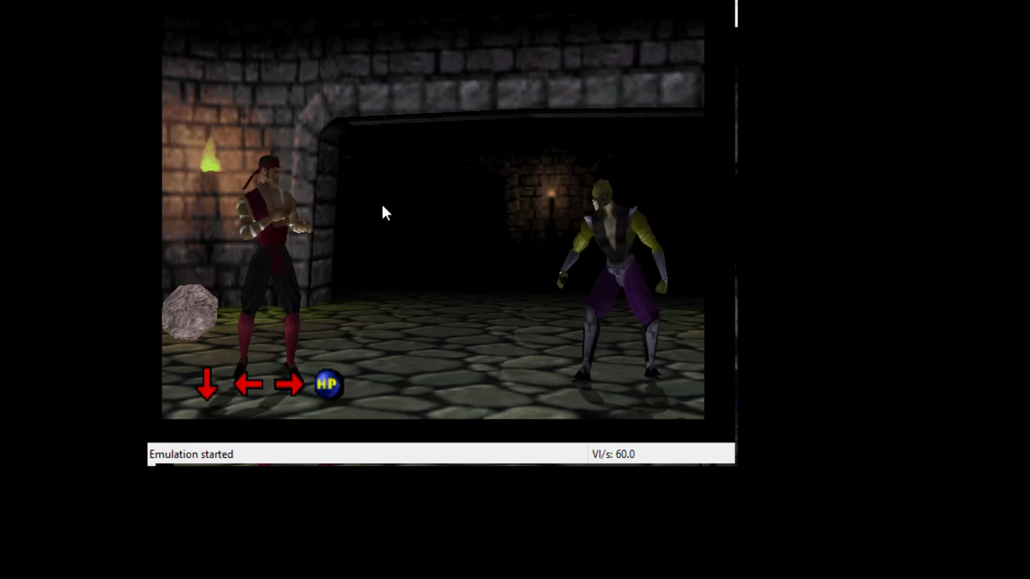
key("j")
key("l")
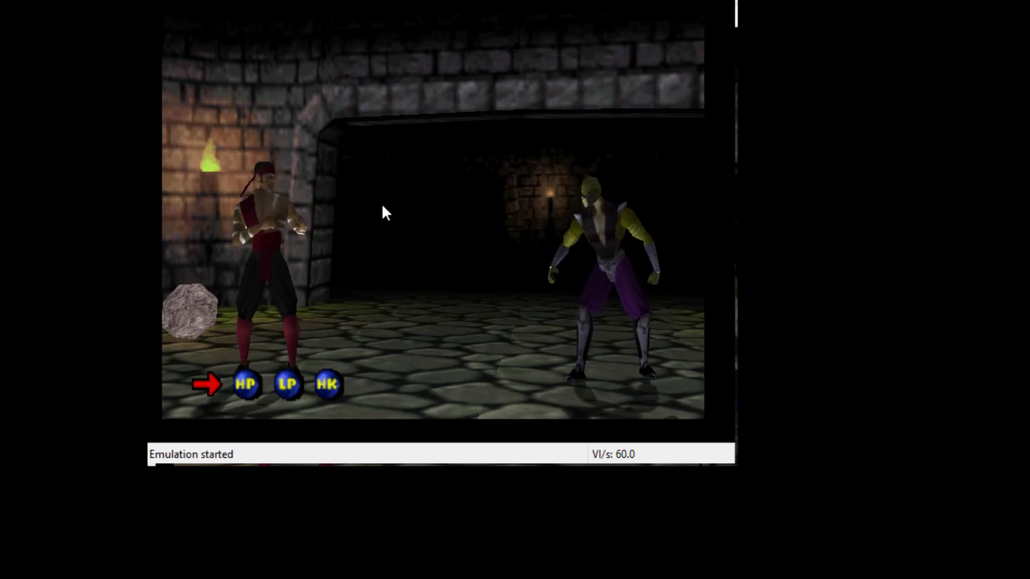
key("l")
key("l")
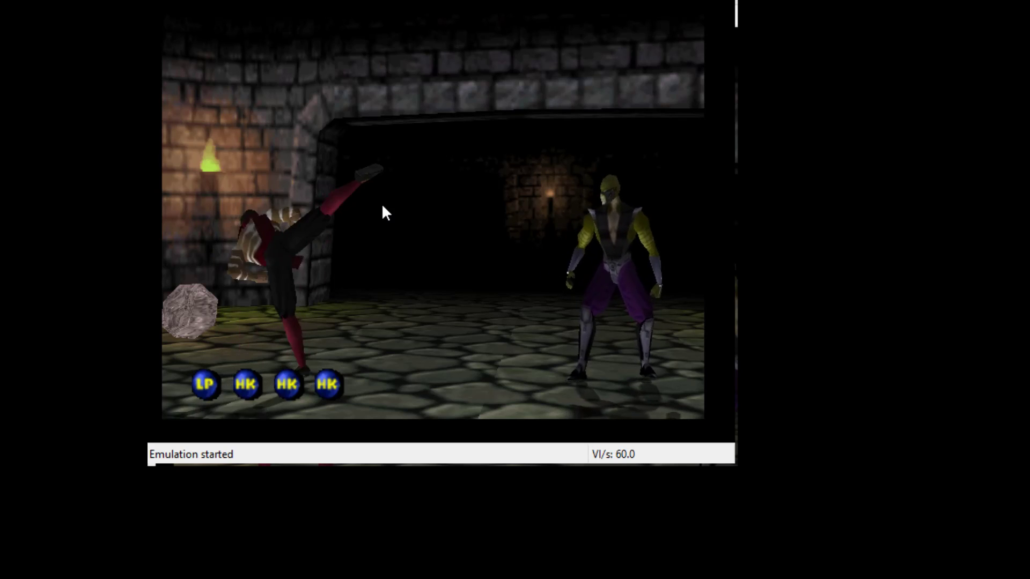
key("k")
key("k")
key("k")
Step: Move Kai up to the opponent, block once and step back away from him
key("Right")
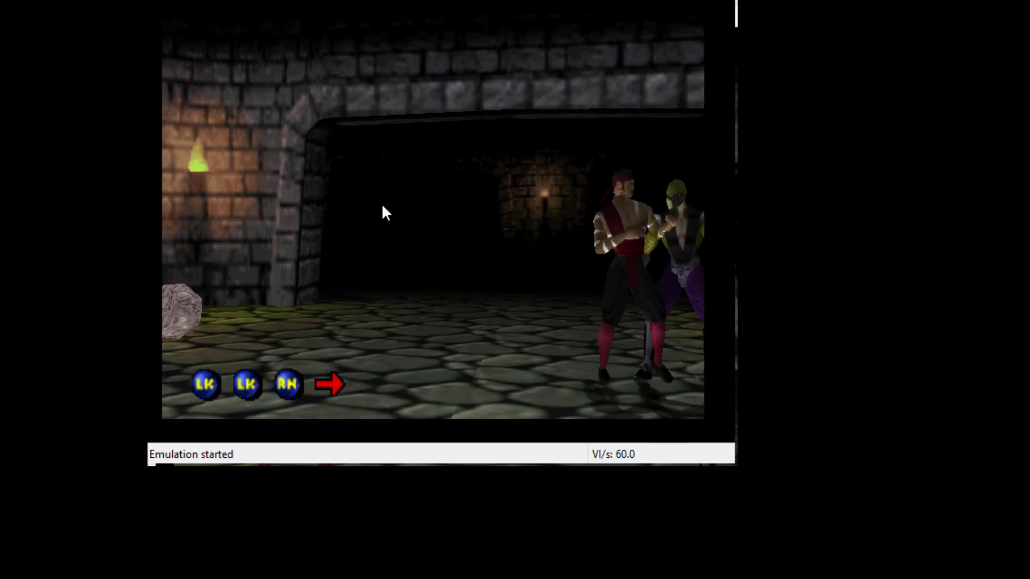
key("Left")
key("Right")
key("c")
key("Left")
key("Left")
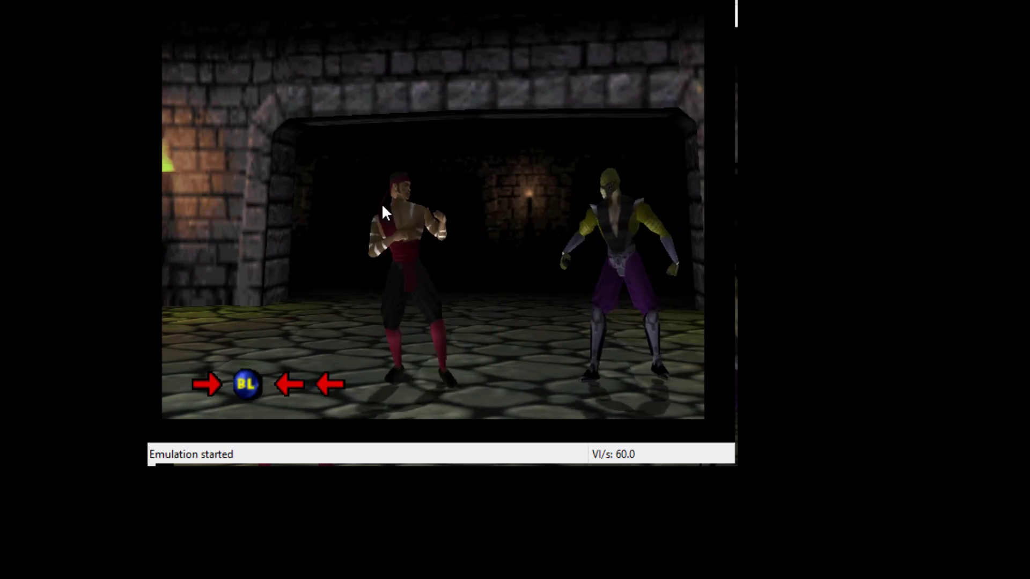
Step: Retreat farther from the opponent with several jumps and finish with a block
key("Left")
key("Up")
key("Up")
key("Up")
key("Right")
key("Left")
key("Left")
key("c")
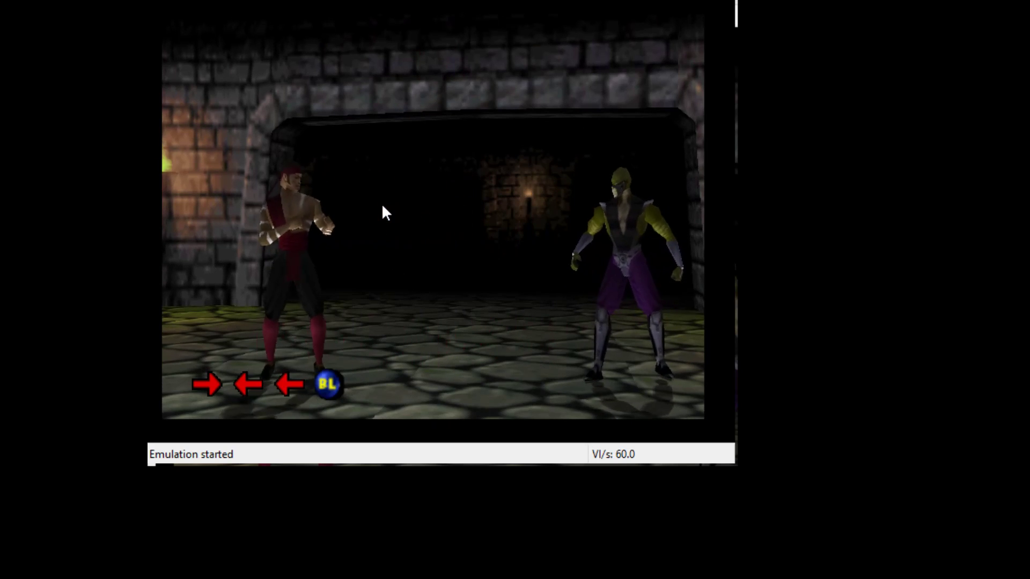
Step: Jump in toward the opponent and attack with repeated high punches, mixing in kicks and backward steps
key("Up+Right")
key("Up")
key("d")
key("d")
key("Left")
key("Down")
key("z")
key("a")
key("Left")
key("Left")
key("Right")
key("Up")
key("d")
key("d")
key("d")
key("Left")
Step: Attack the opponent at close range with a combo of high punches, low kicks and blocks
key("z")
key("Right")
key("x")
key("z")
key("Right")
key("z")
key("Left")
key("Up")
key("d")
key("Left")
key("Down")
key("z")
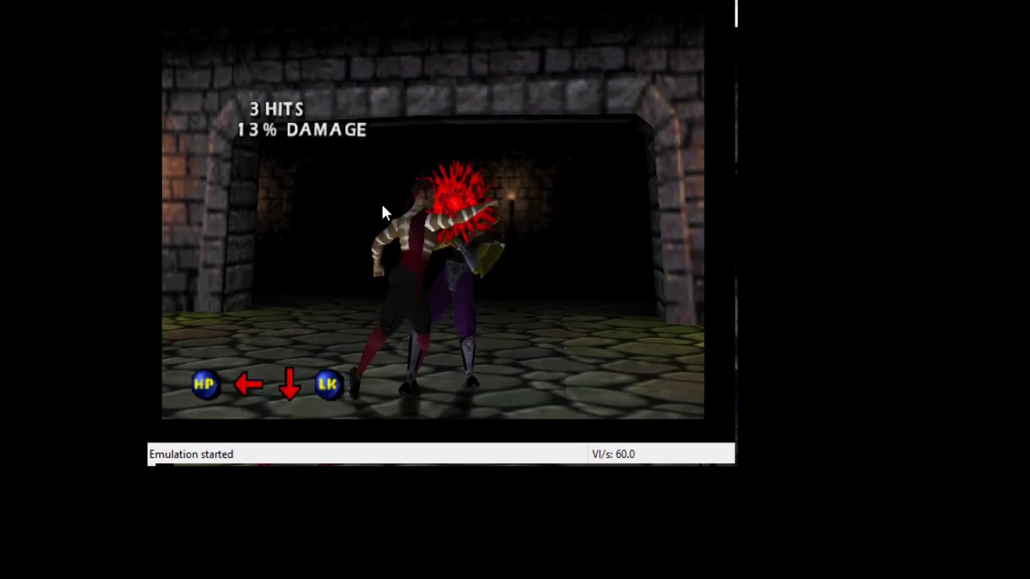
key("x")
key("z")
key("z")
Step: Jump back from the opponent and advance toward him again with a block in between
key("Left")
key("Up")
key("Right")
key("Right")
key("s")
key("Right")
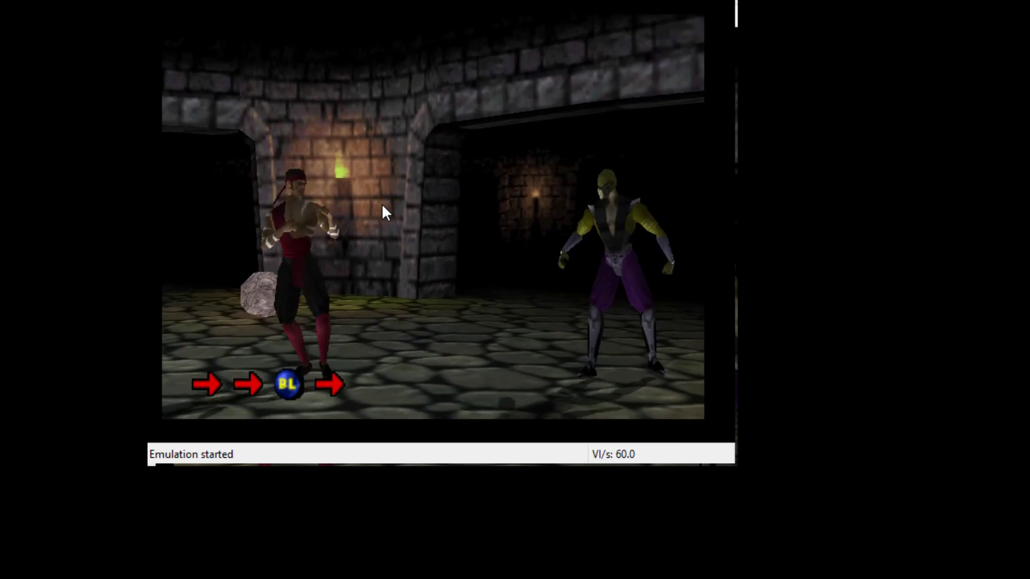
Step: Jump in with two high punches and follow with a crouch and three high kicks
key("Up")
key("d")
key("d")
key("Up")
key("Down")
key("c")
key("c")
key("c")
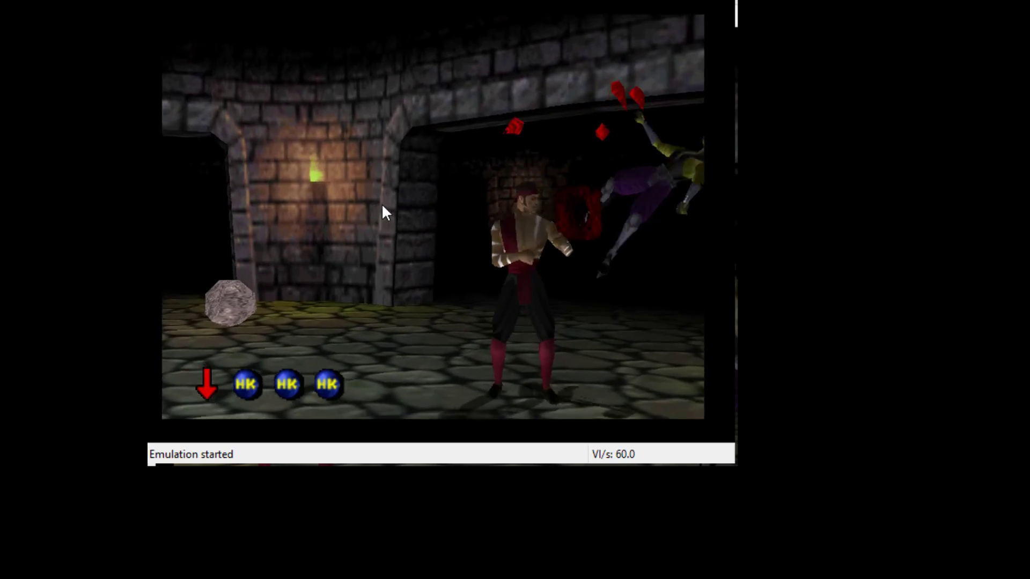
Step: Jump forward at the opponent and chain two high punches
key("Left")
key("Right")
key("Up")
key("d")
key("d")
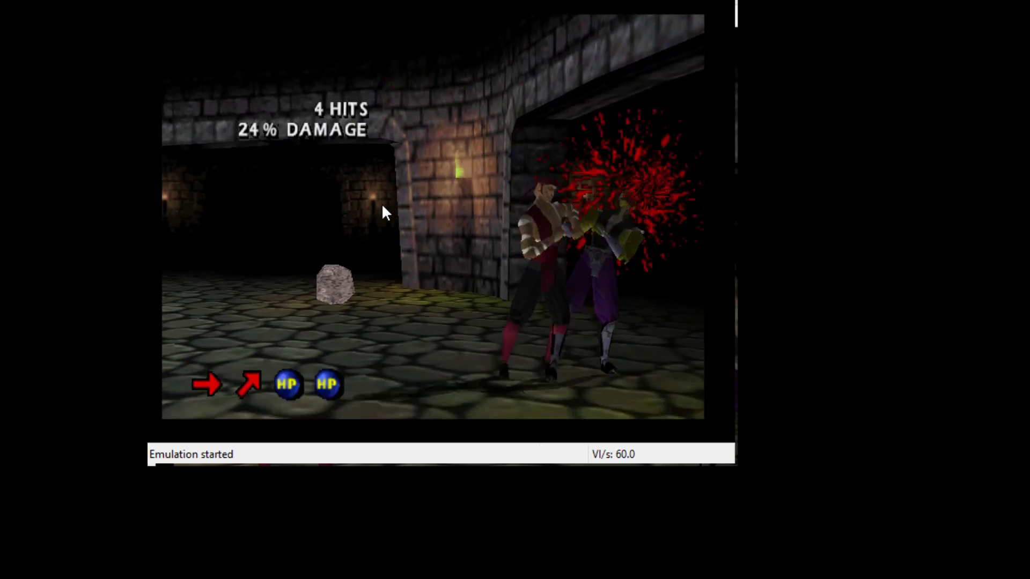
Step: Follow up with three low kicks between jumps, ending at a distance from the opponent
key("Left")
key("z")
key("Up")
key("z")
key("Up")
key("Up")
key("z")
key("Left")
key("Up")
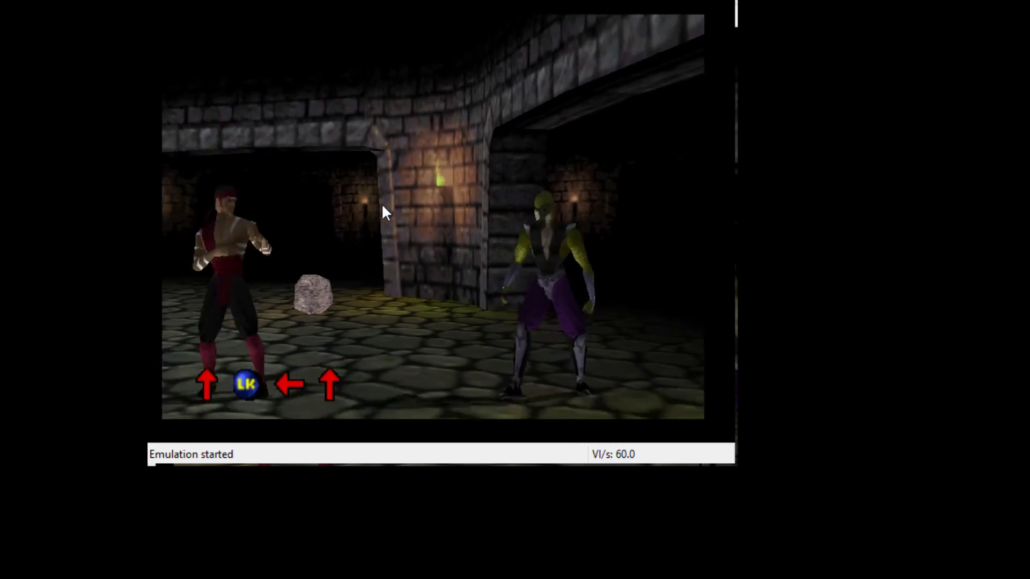
Step: Try a down, forward, forward, low kick sequence and move back toward the opponent
key("Down")
key("Right")
key("Right")
key("z")
key("Left")
key("Up")
key("Right")
key("Right")
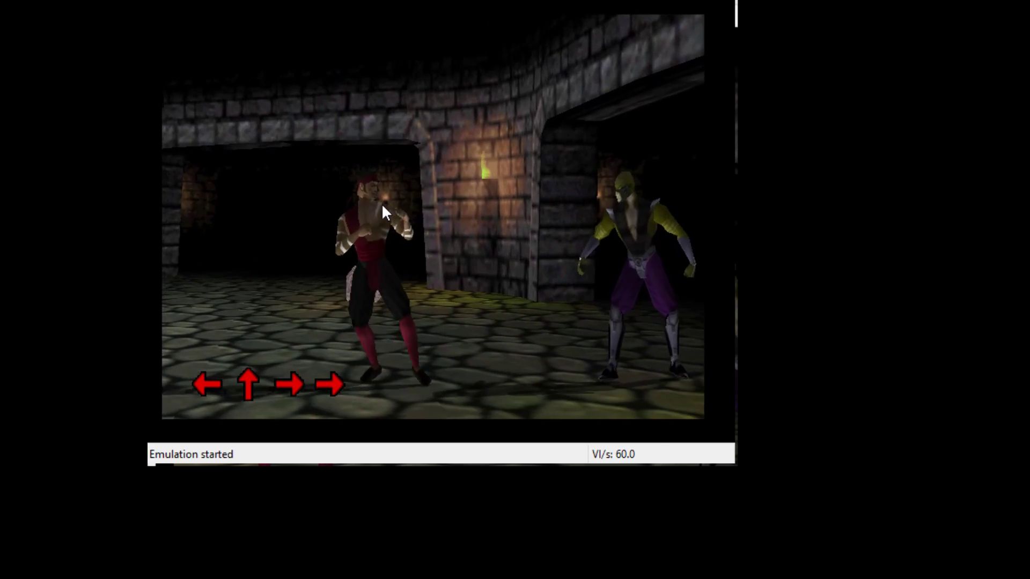
Step: Jump in with three high punches and continue the combo with alternating low kicks and blocks
key("Up")
key("d")
key("d")
key("d")
key("Right")
key("z")
key("x")
key("z")
key("z")
key("x")
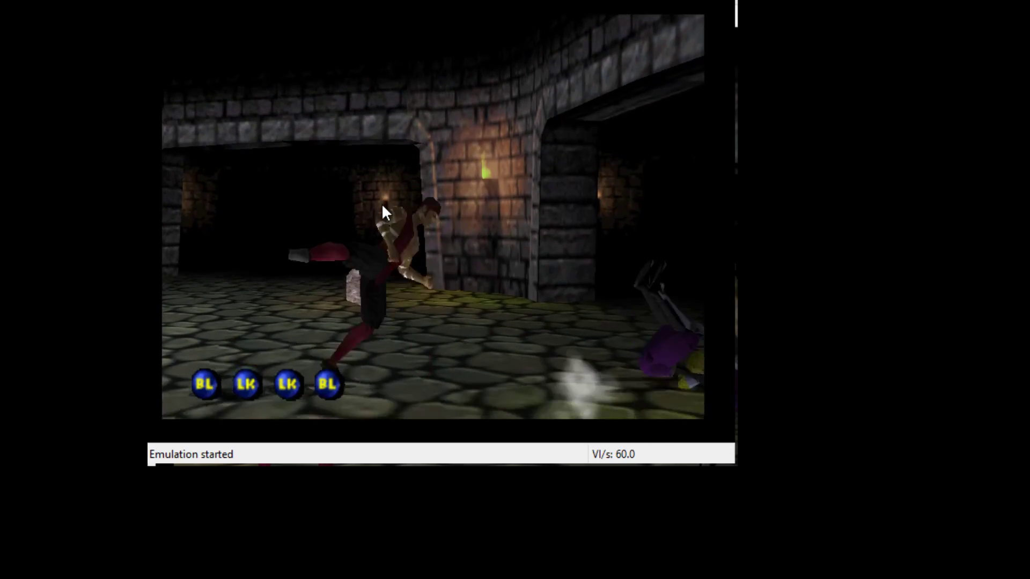
Step: Jump back and launch a rising fireball using forward, forward and low punch
key("Left")
key("Up")
key("Right")
key("Down")
key("Right")
key("Right")
key("a")
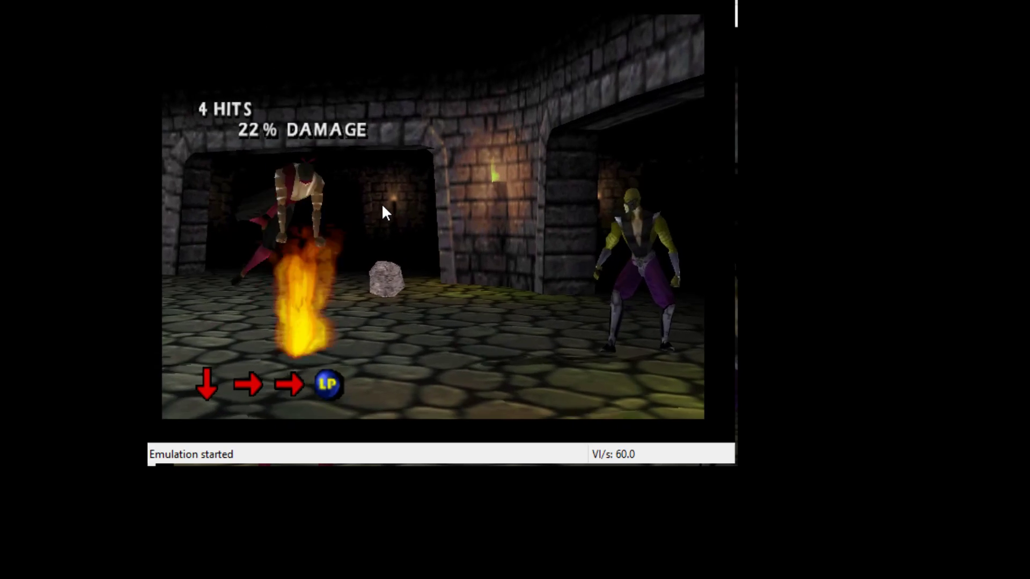
Step: Try the falling fireball with back, back, high punch, and repeat the rising fireball with forward, forward, low punch
key("Left")
key("Left")
key("Left")
key("d")
key("Right")
key("Right")
key("Right")
key("a")
Step: Pause the practice match to review Kai's moves list, and resume play
key("Return")
key("Down")
key("Down")
key("Down")
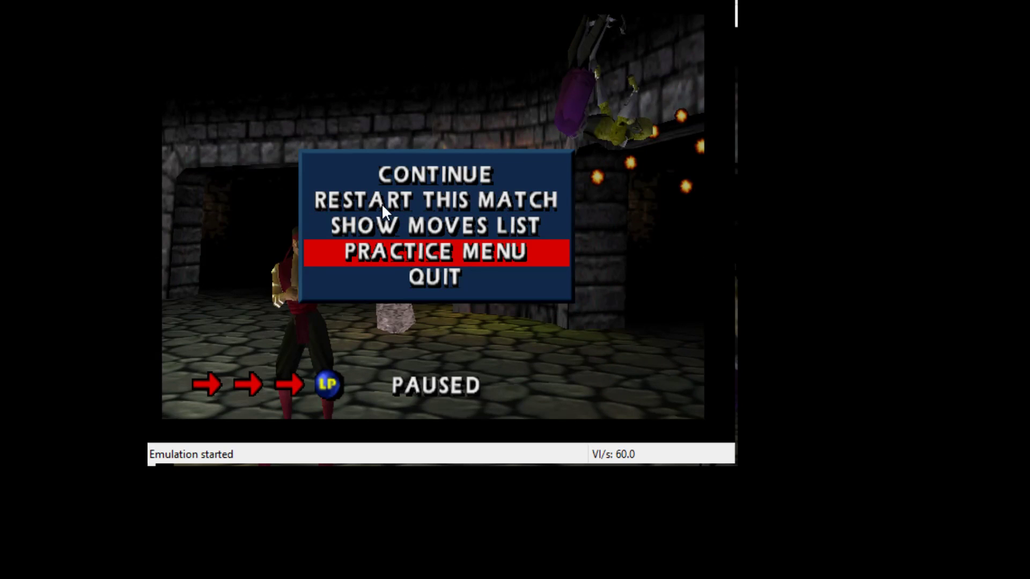
key("Up")
key("Return")
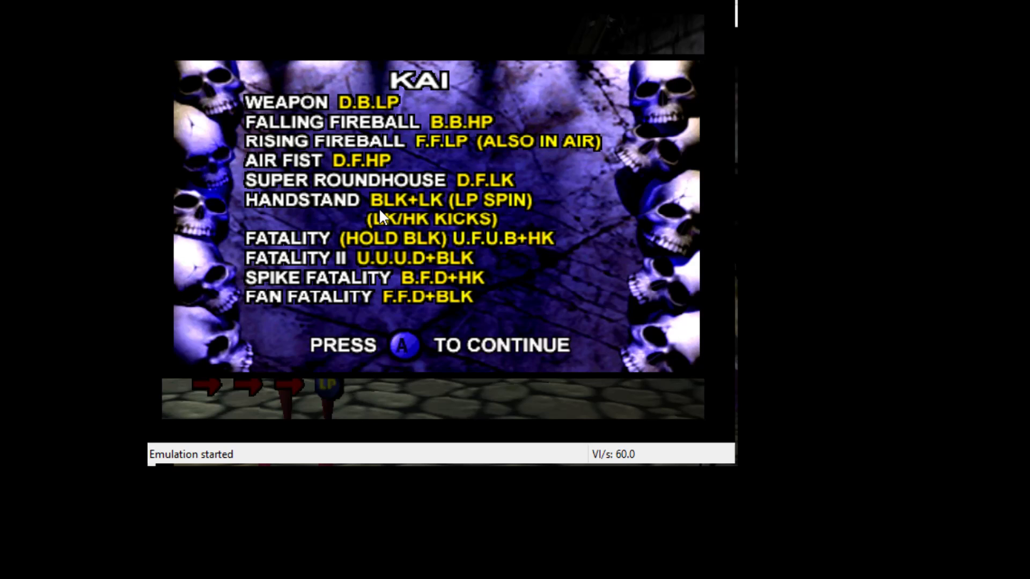
key("x")
key("x")
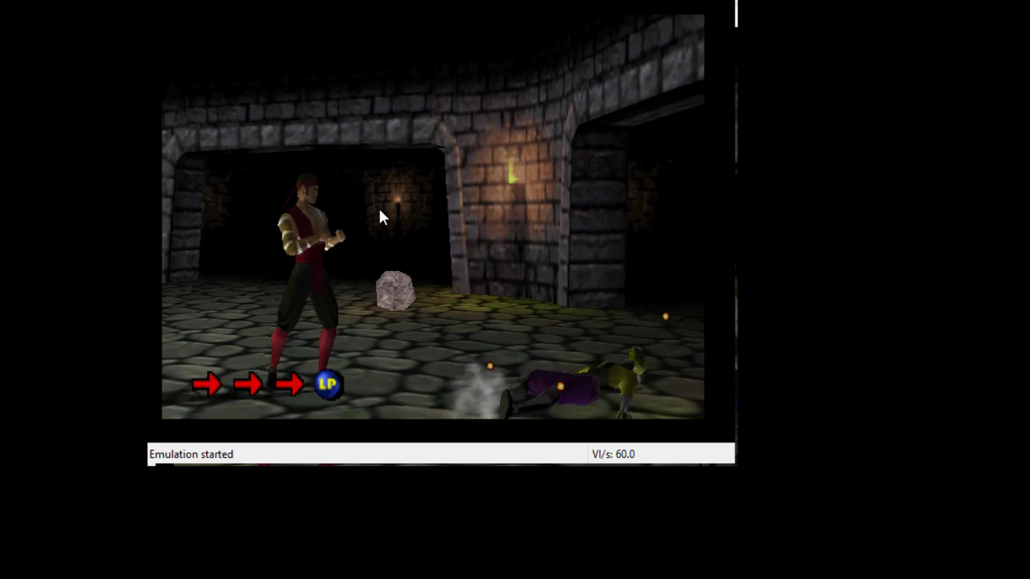
Step: Try repeatedly to draw Kai's weapon with the down, back, low punch sequence
key("Down")
key("Left")
key("x")
key("Down")
key("Left")
key("x")
key("Down")
key("Right")
key("x")
key("Down")
key("Left")
key("x")
Step: Move in on the opponent and retry the weapon sequence, ending with three low punches
key("Down")
key("x")
key("Left")
key("x")
key("Left")
key("Right")
key("Right")
key("Down")
key("Left")
key("x")
key("x")
key("x")
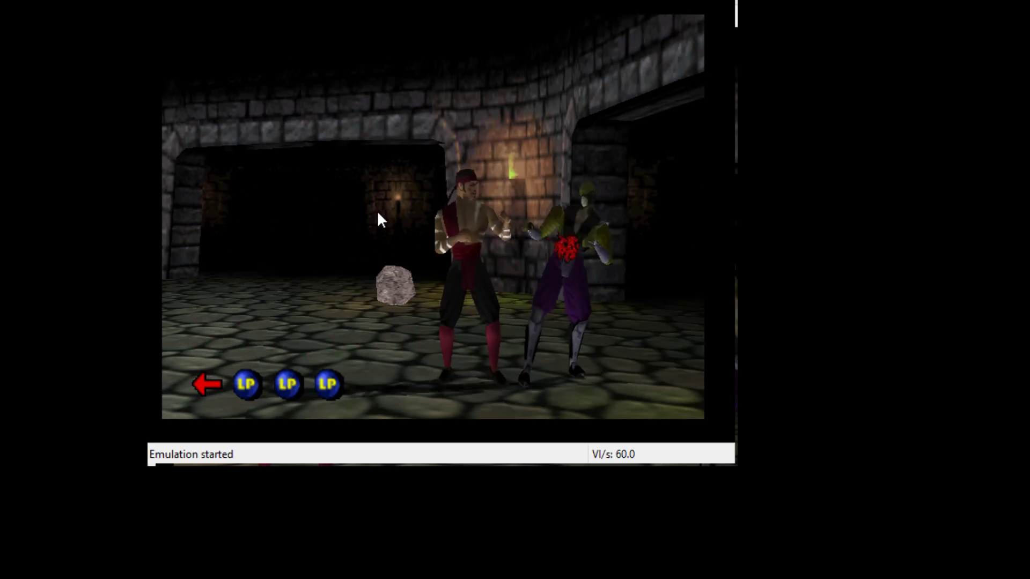
Step: Test low punches while jumping and crouching, then retry Kai's weapon with down, low punch, back, low punch
key("Up")
key("x")
key("Down")
key("x")
key("Left")
key("Down")
key("x")
key("Left")
key("x")
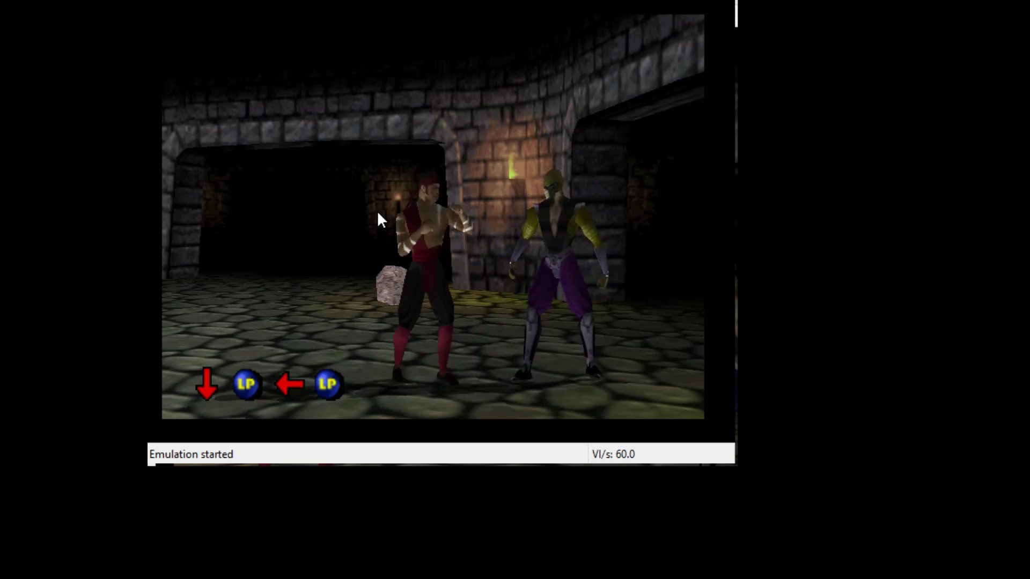
Step: Retry the weapon sequence with down, back, low punch, and try the mirrored down, forward, low punch
key("x")
key("Down")
key("Left")
key("x")
key("x")
key("Down")
key("Right")
key("x")
Step: Step Kai back and forth near the opponent while adding crouching low punches
key("Right")
key("Left")
key("Down")
key("x")
key("Left")
key("Right")
key("Right")
key("Down")
key("x")
Step: Back Kai away from the opponent with repeated low punches, ending in a crouch
key("Left")
key("Left")
key("x")
key("x")
key("Left")
key("x")
key("Down")
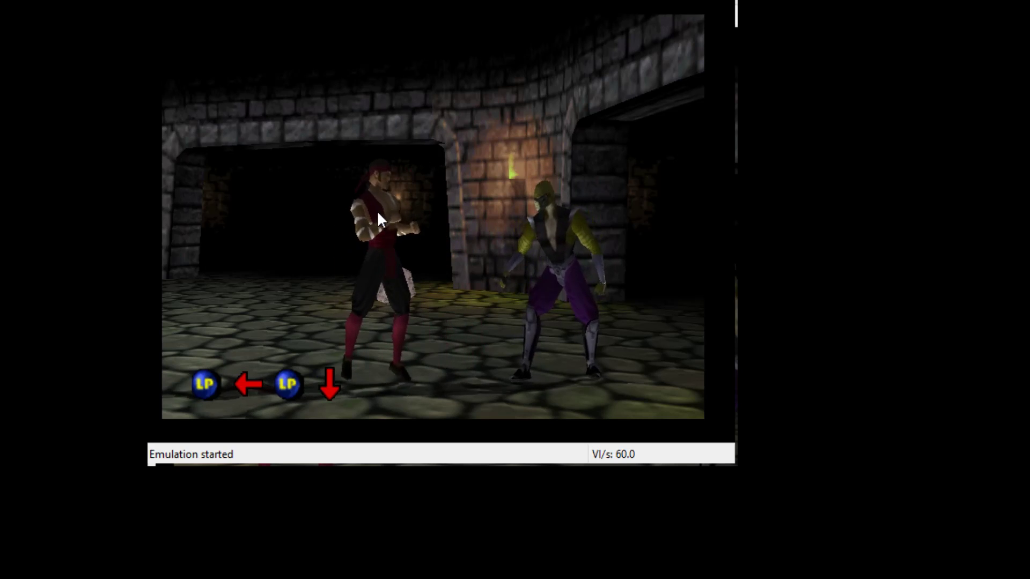
Step: Try varied orders of down, back and low punch to draw the weapon, ending with two low punches
key("Left")
key("Down")
key("Down")
key("Left")
key("x")
key("Down")
key("x")
key("Left")
key("x")
key("x")
Step: Test the run control together with down, forward and back movements
key("c")
key("Down")
key("Right")
key("c")
key("Right")
key("Down")
key("Left")
Step: Test Kai's low kick standing and crouching, and combine it with run, back and down inputs
key("z")
key("z")
key("z")
key("Down")
key("z")
key("c")
key("Left")
key("Down")
key("z")
Step: Repeat low punches with down and back inputs, then alternate low kicks and low punches
key("x")
key("x")
key("Down")
key("x")
key("Left")
key("x")
key("z")
key("x")
key("z")
key("x")
Step: Move Kai toward the opponent, jump, and repeat low punches with down inputs
key("Right")
key("Up")
key("x")
key("Down")
key("x")
key("Down")
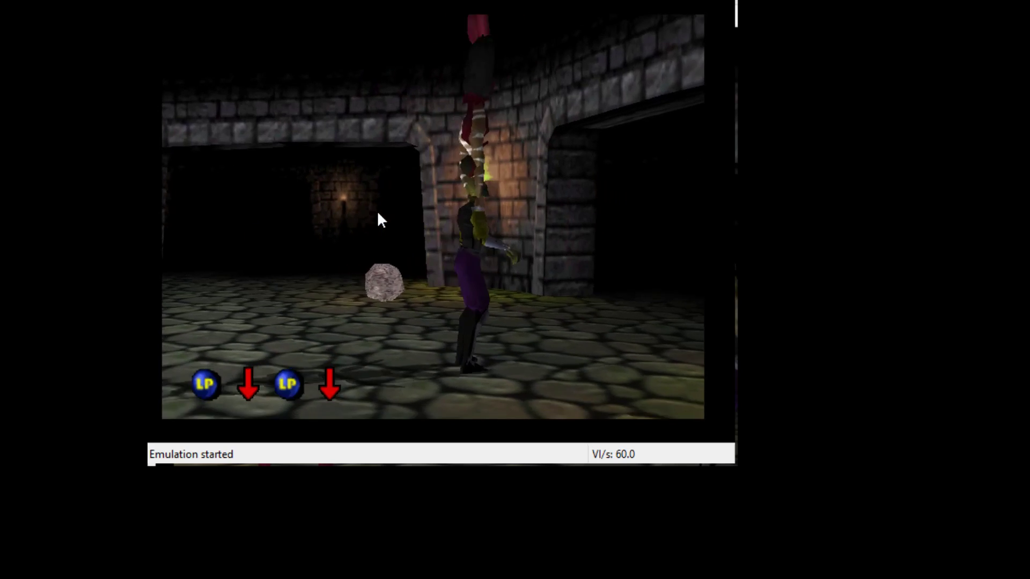
key("x")
Step: Move Kai leftward and jump at the opponent, finishing with a down input
key("Left")
key("Left")
key("Left")
key("Up")
key("Down")
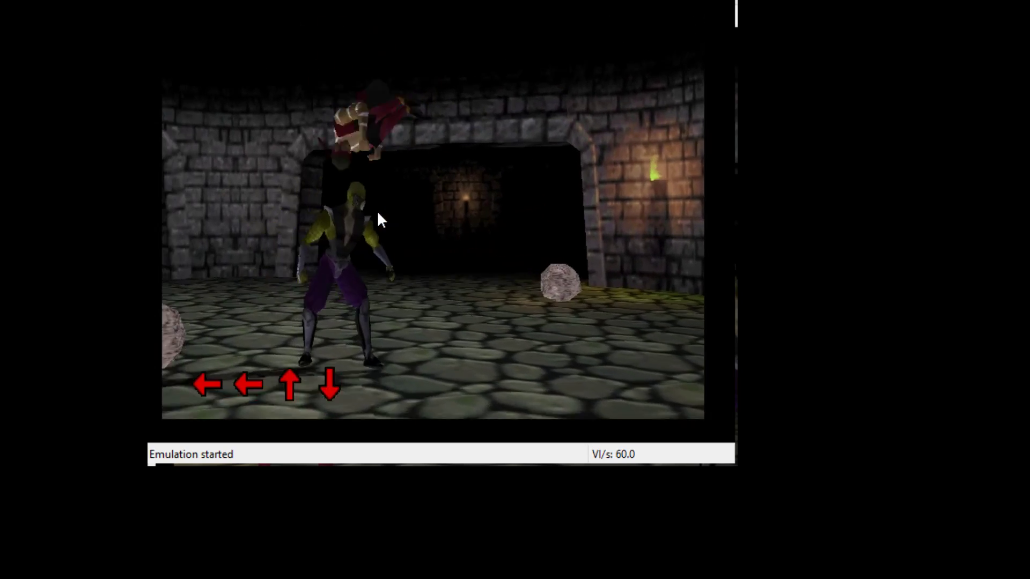
Step: Try the sequence of down, right, low punch twice while close to the opponent
key("x")
key("Down")
key("Right")
key("x")
key("x")
key("Down")
key("Right")
key("x")
Step: Move Kai back with a low punch, then advance twice and jump
key("Left")
key("Left")
key("x")
key("Left")
key("Right")
key("Right")
key("Up")
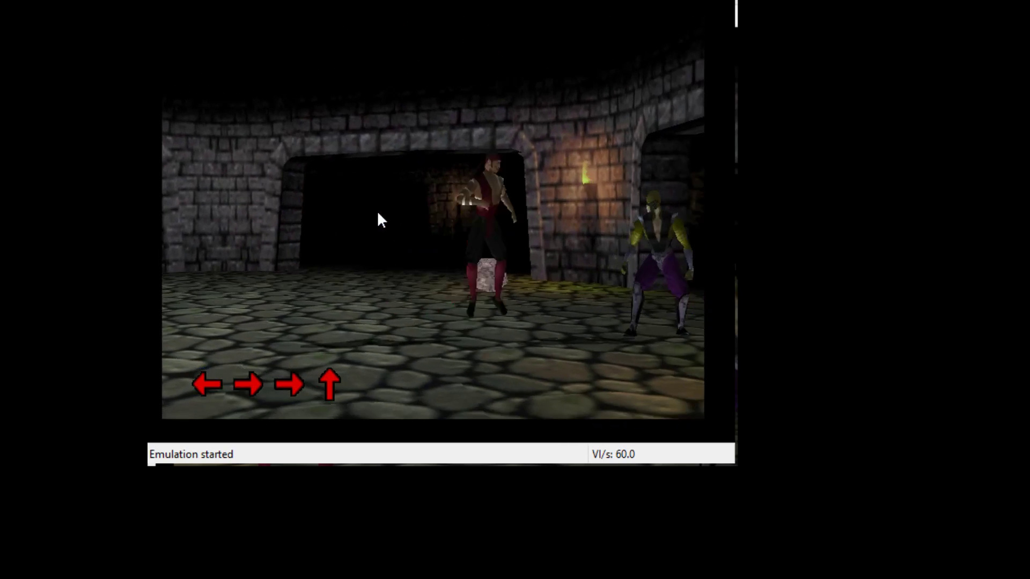
Step: Crouch and back away with two low punches, then enter down, back, up and run
key("Down")
key("Left")
key("Left")
key("x")
key("x")
key("Down")
key("Left")
key("Up")
key("c")
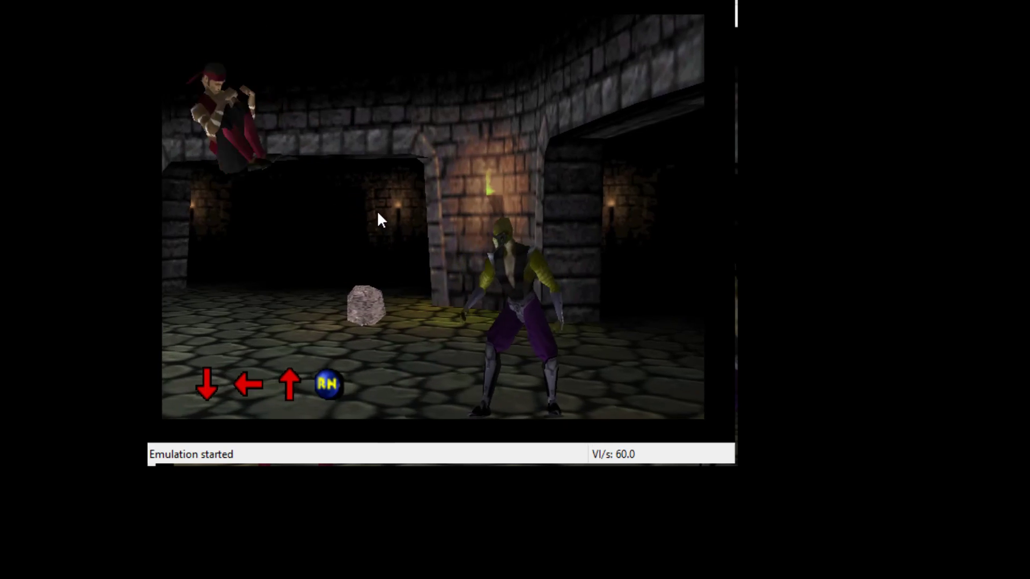
Step: Jump Kai away from the opponent and repeat the down, back, low punch weapon sequence from a distance
key("Left")
key("Up")
key("Down")
key("Left")
key("x")
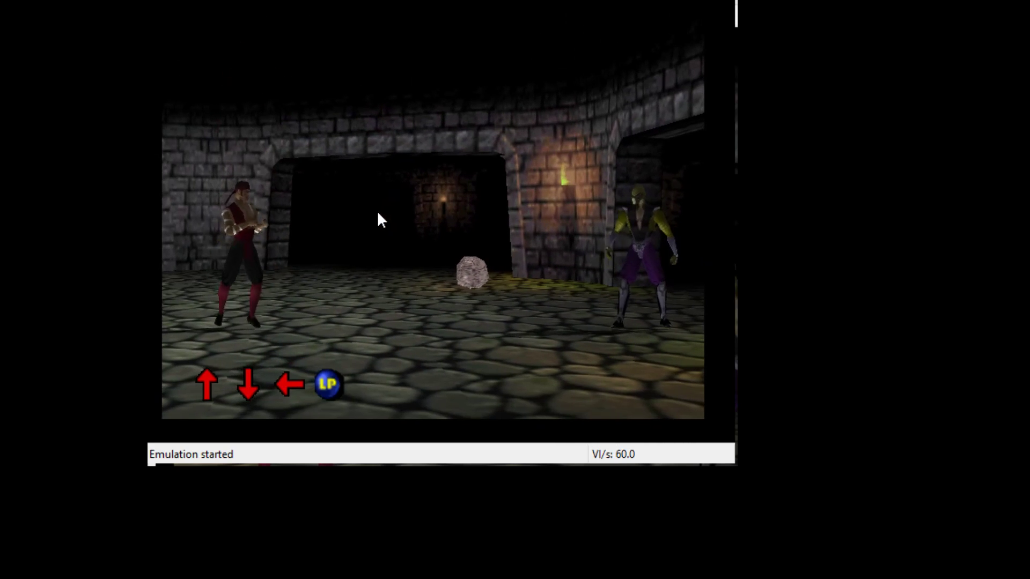
key("Down")
key("Left")
key("x")
Step: Advance three times and retry the weapon with down, back, low punch, followed by another crouching low punch
key("Right")
key("Right")
key("Right")
key("Down")
key("Left")
key("x")
key("Down")
key("x")
key("Left")
Step: Enter the down, back, low punch weapon sequence three times in a row
key("Down")
key("Left")
key("x")
key("Down")
key("Left")
key("x")
key("Down")
key("Left")
key("x")
Step: Close in on the opponent with forward jumps and the run control
key("Right")
key("Up")
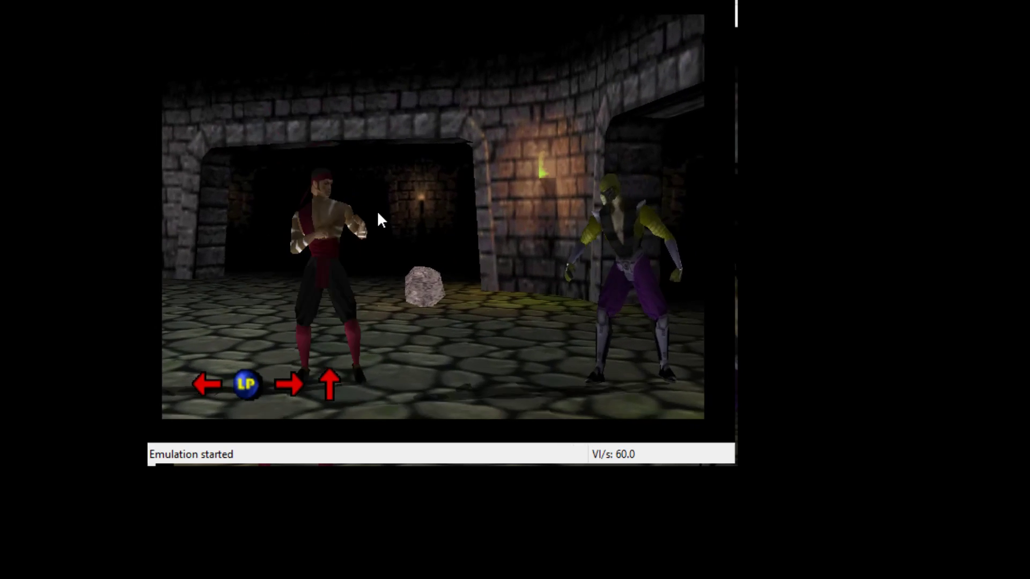
key("Right")
key("Up")
key("c")
key("c")
Step: Attack the opponent with a back low kick followed by three crouching low kicks
key("Left")
key("z")
key("Down")
key("z")
key("z")
key("z")
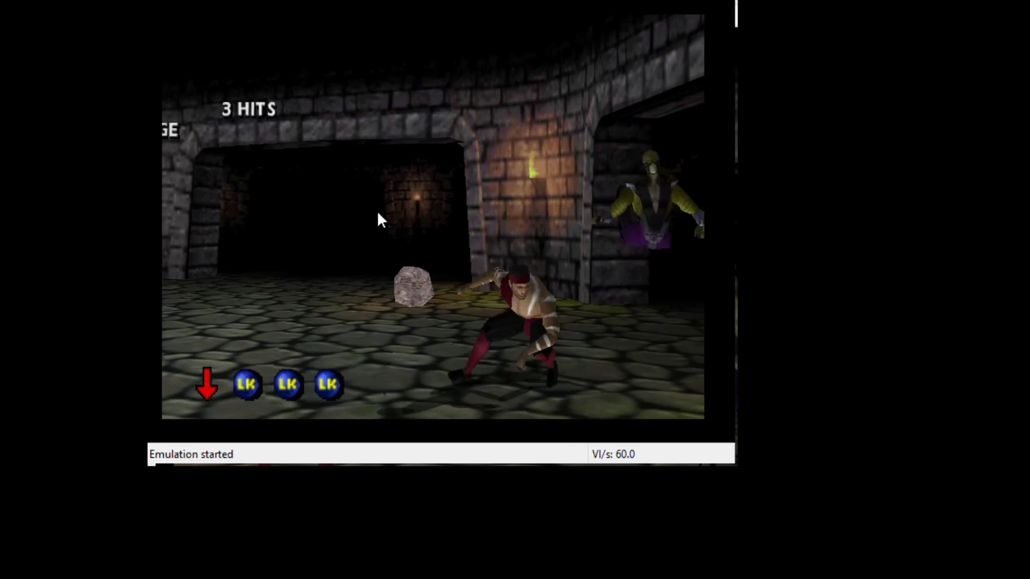
Step: Jump Kai backward, pause the practice match, and show his moves list
key("Up")
key("Left")
key("Return")
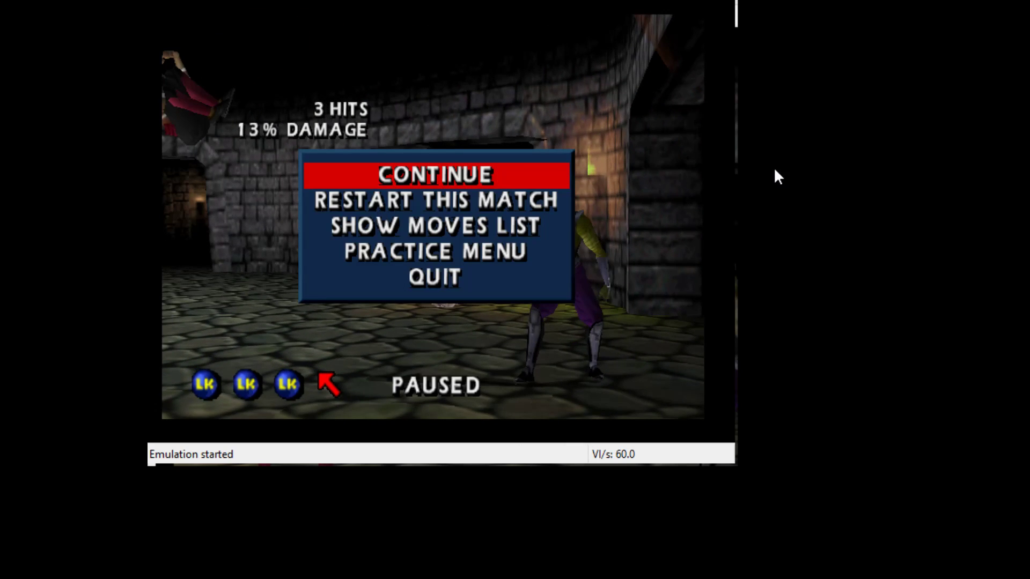
key("Down")
key("Down")
key("Down")
key("Up")
key("Return")
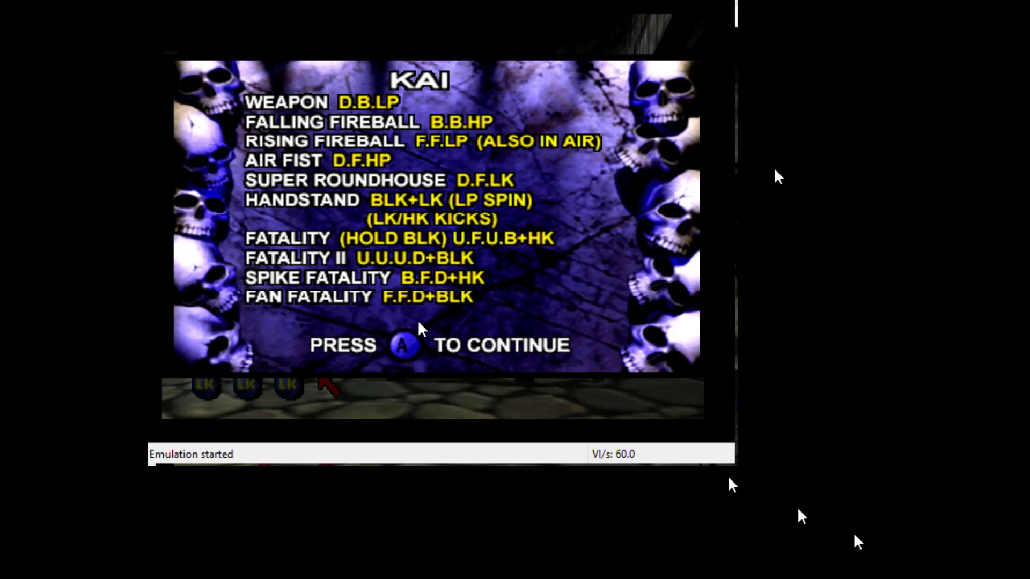